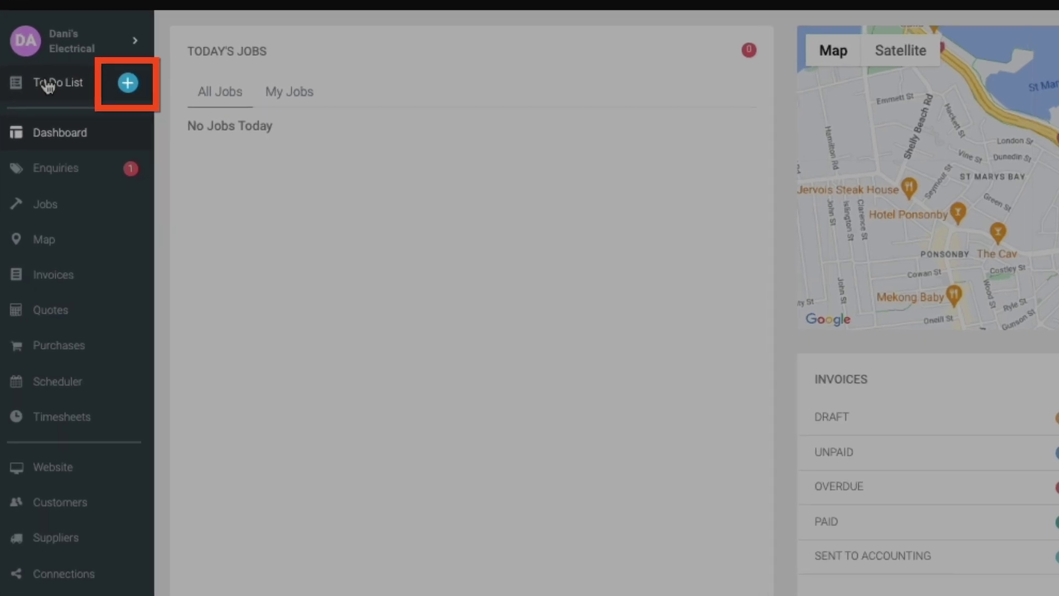
Step: Show the To-Do List with its four pending and three completed tasks
{"action": "left_click", "coordinate": [47, 86]}
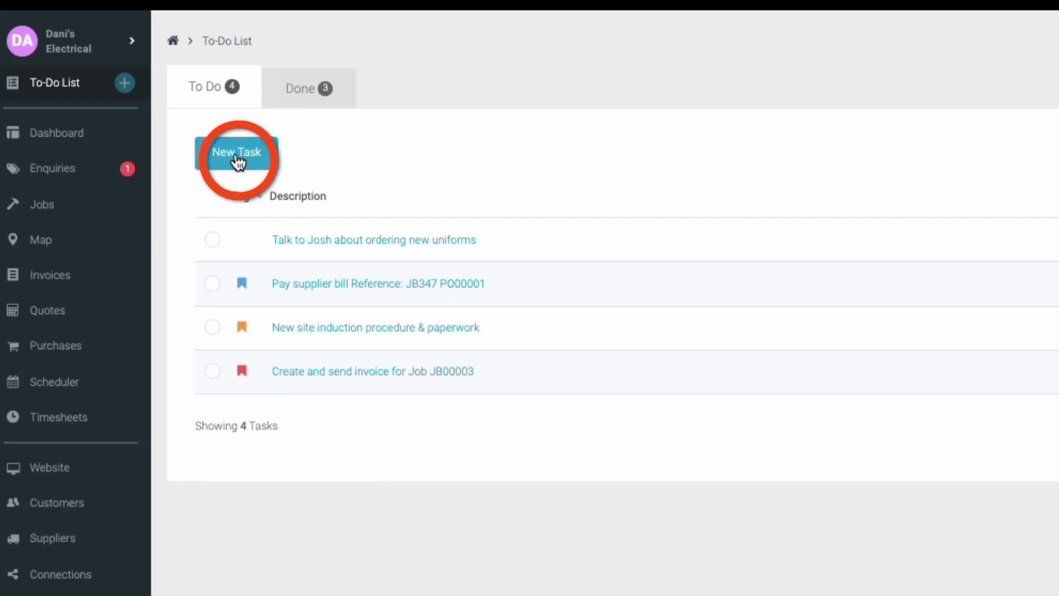
Step: Draft a new task listing the Bunnings order: fan, 2.5KW heat pump, wifi remote controller, JB00005
{"action": "left_click", "coordinate": [238, 159]}
{"action": "type", "text": "C"}
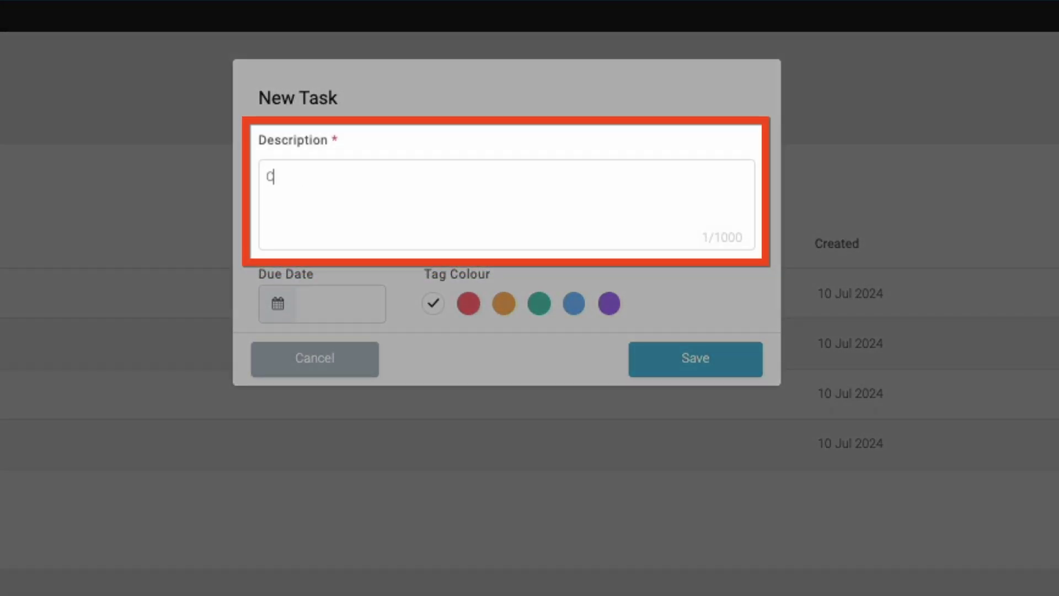
{"action": "type", "text": "all Bunnings to order Parts (0"}
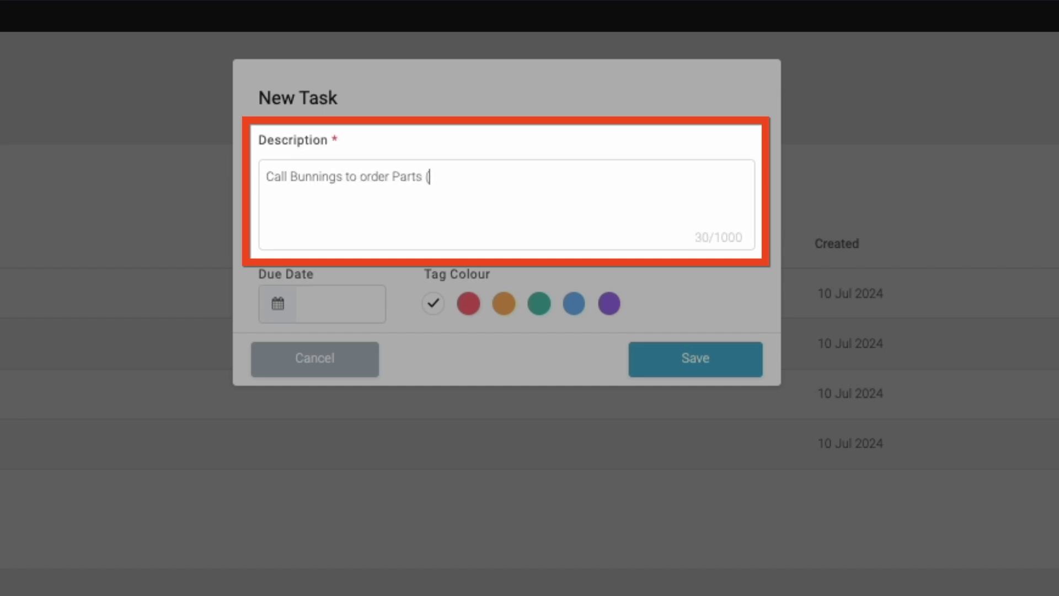
{"action": "type", "text": "4555555) "}
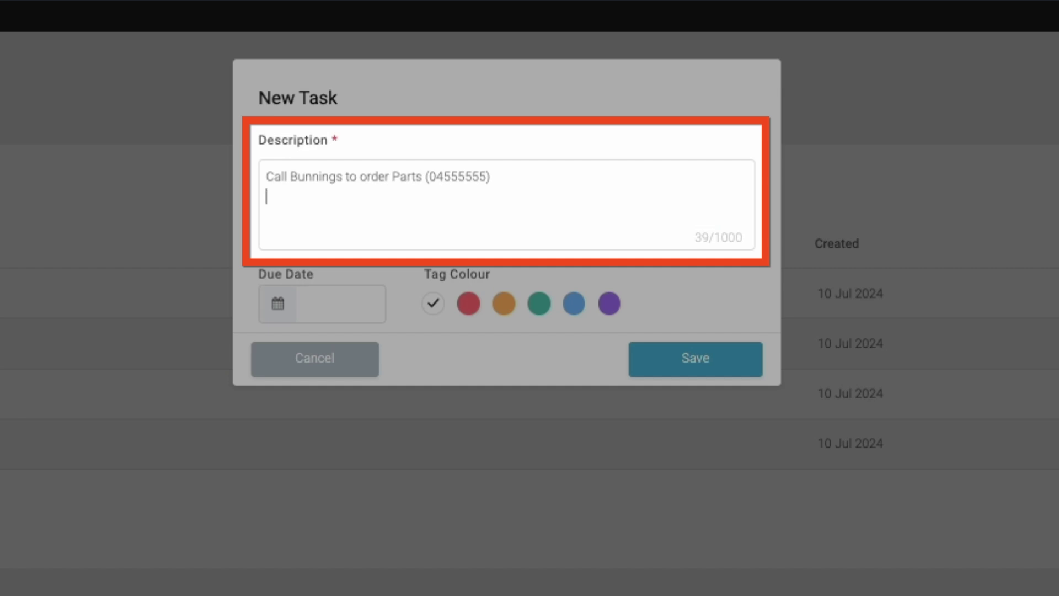
{"action": "type", "text": "Fan with light"}
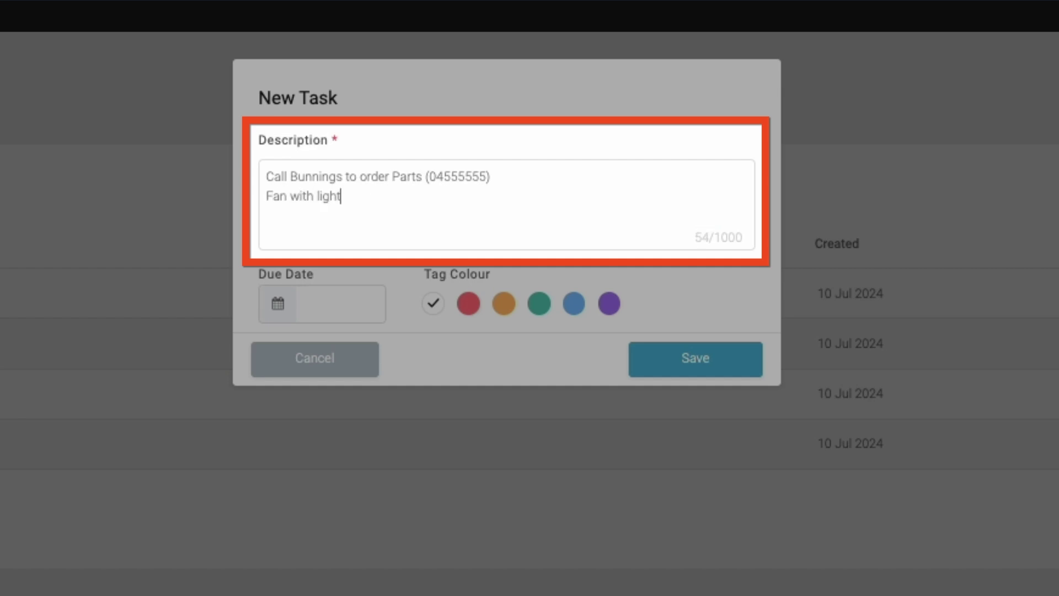
{"action": "type", "text": " in white"}
{"action": "key", "text": "Return"}
{"action": "type", "text": "heat pu"}
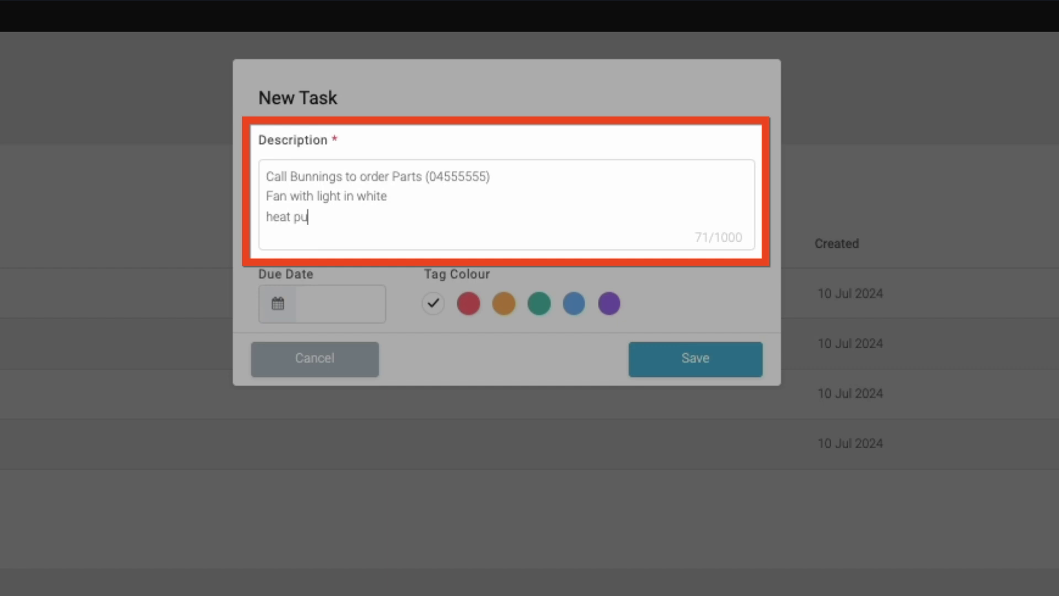
{"action": "type", "text": "mp 2.5KW"}
{"action": "key", "text": "Return"}
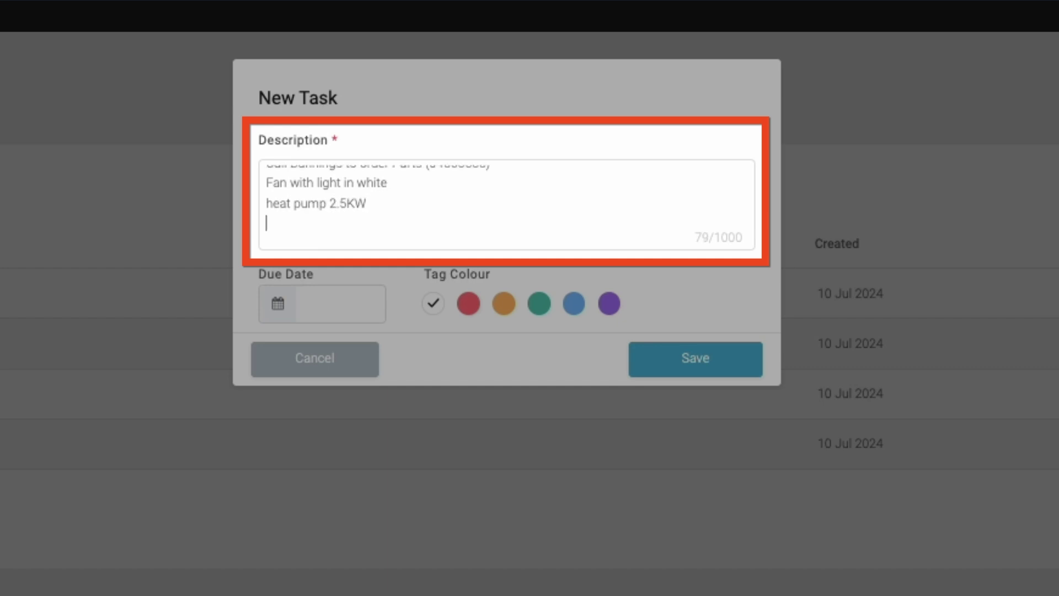
{"action": "type", "text": "wifi remote controller"}
{"action": "key", "text": "Return"}
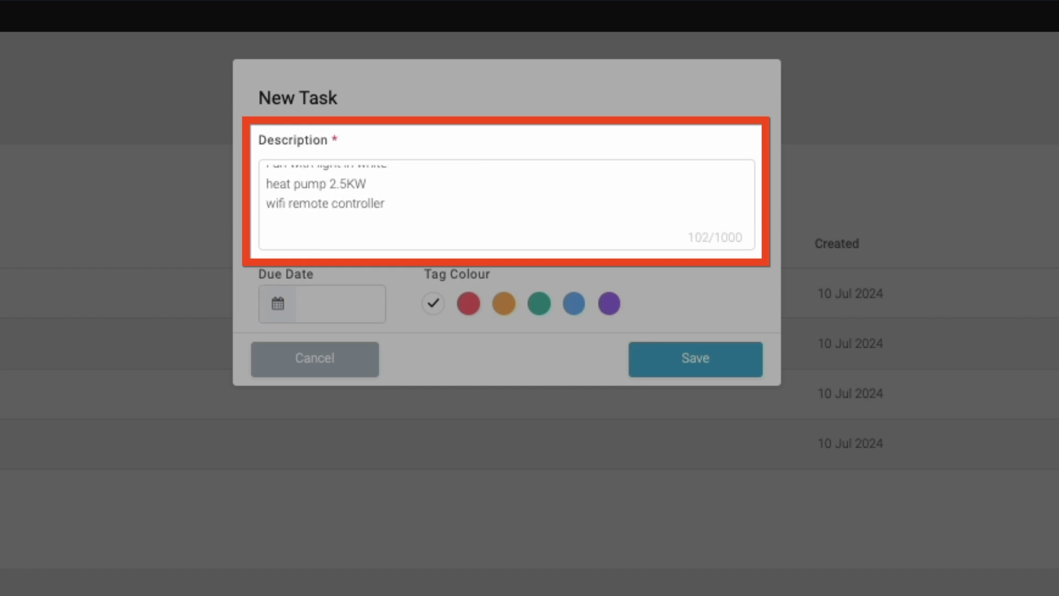
{"action": "type", "text": "JB00005"}
Step: Save the Bunnings parts task with due date 19 Jul 2024 and an orange tag
{"action": "left_click", "coordinate": [282, 305]}
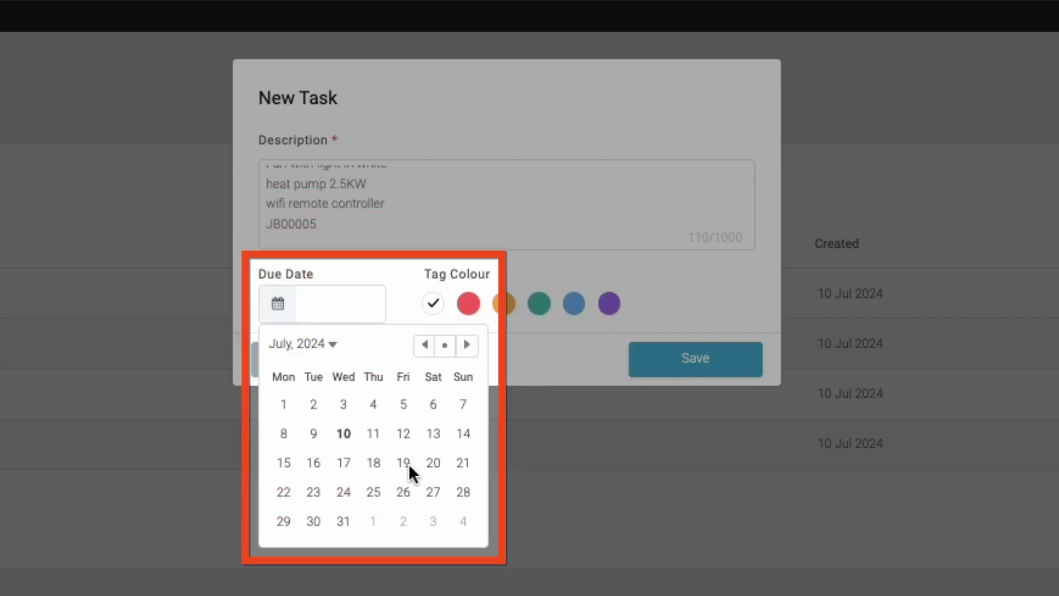
{"action": "left_click", "coordinate": [404, 463]}
{"action": "left_click", "coordinate": [506, 309]}
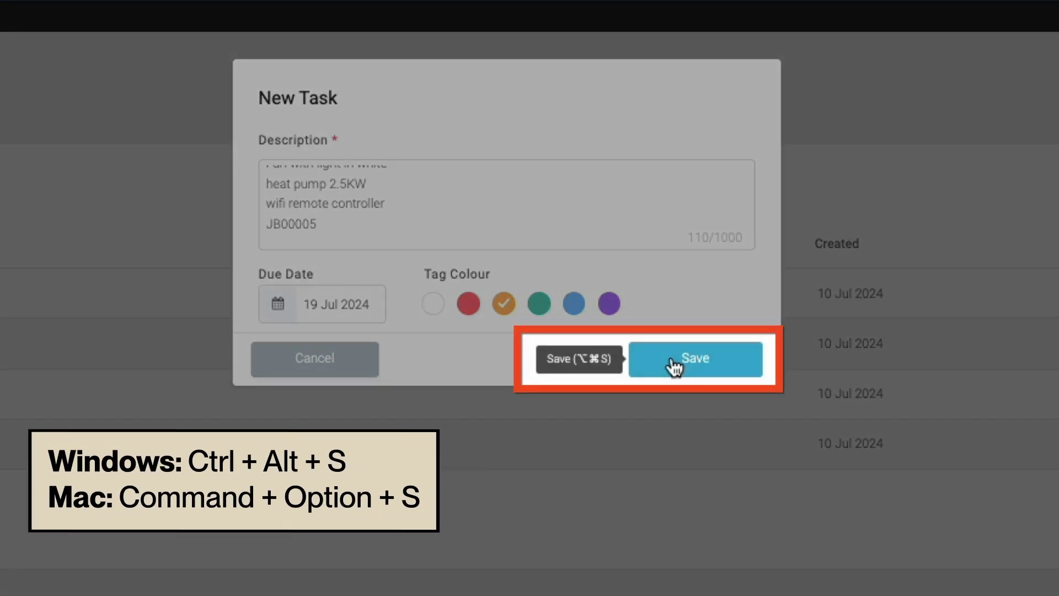
{"action": "left_click", "coordinate": [674, 364]}
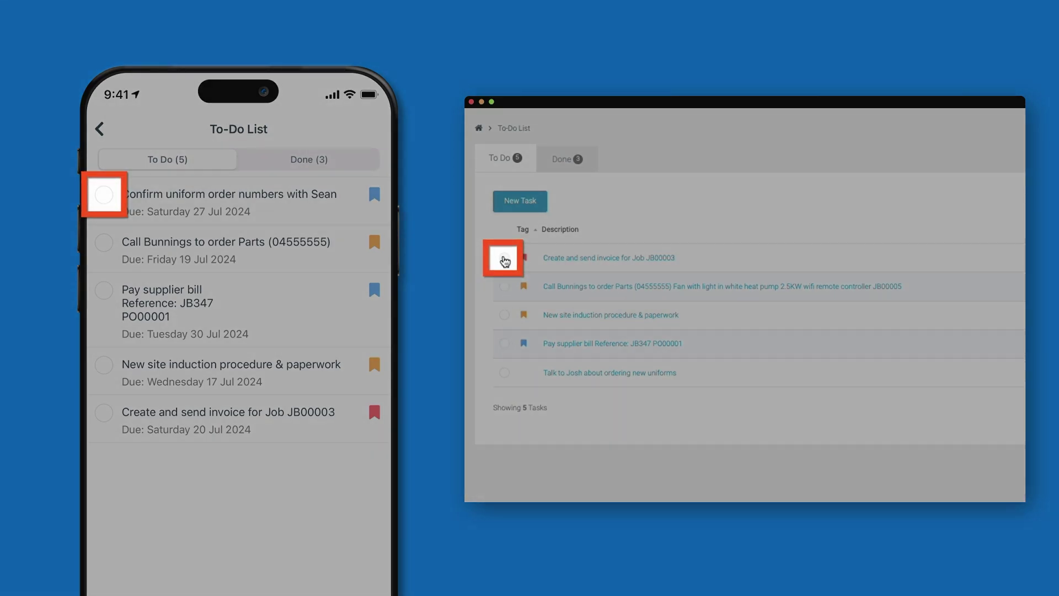
Step: Tick the uniform-order task as done, then untick it in the completed view to reopen it
{"action": "left_click", "coordinate": [505, 262]}
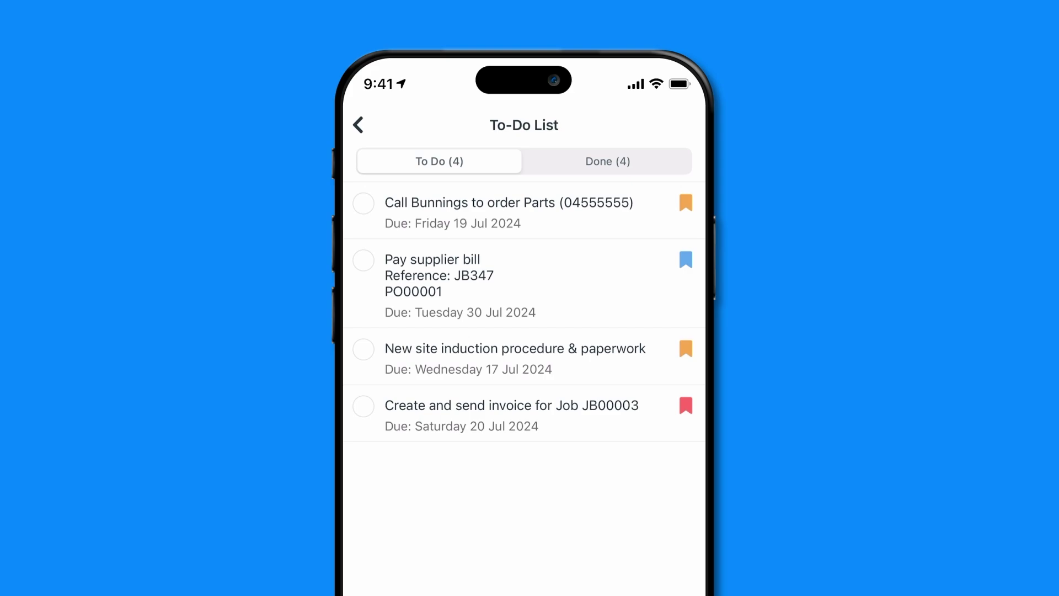
{"action": "left_click", "coordinate": [657, 161]}
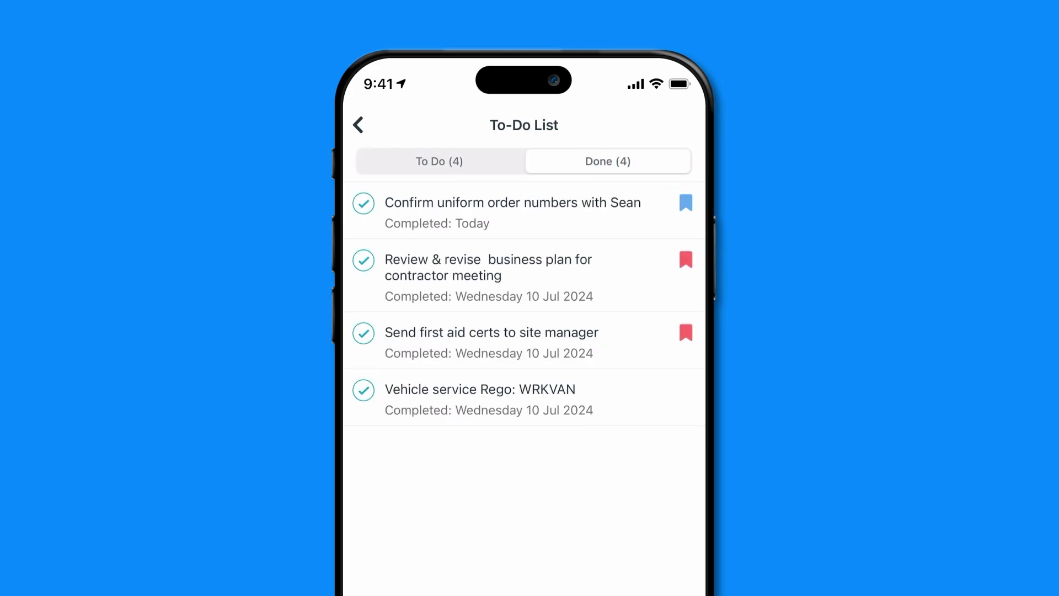
{"action": "left_click", "coordinate": [363, 203]}
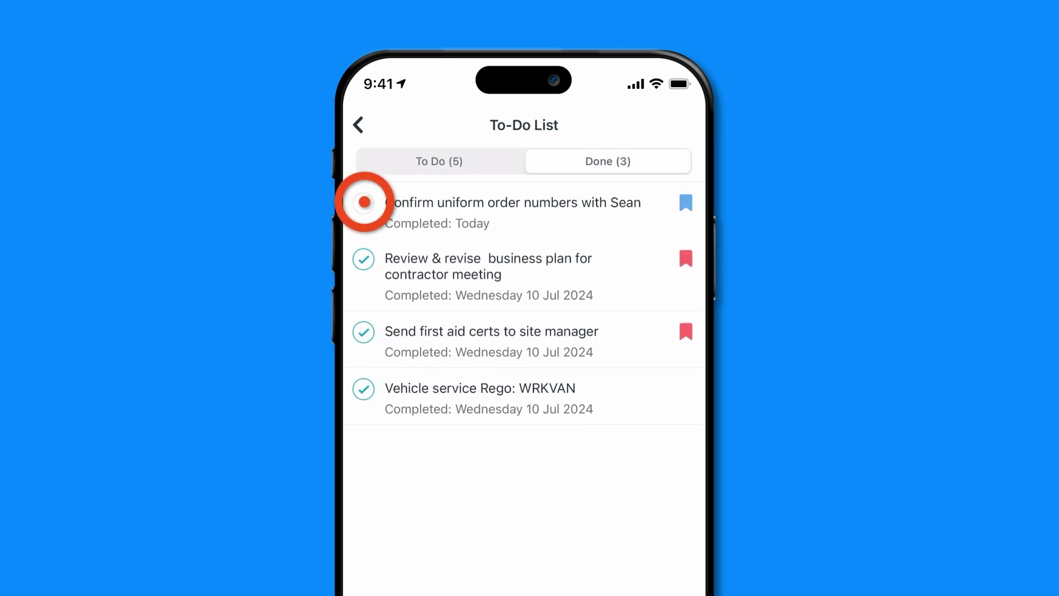
{"action": "left_click", "coordinate": [442, 161]}
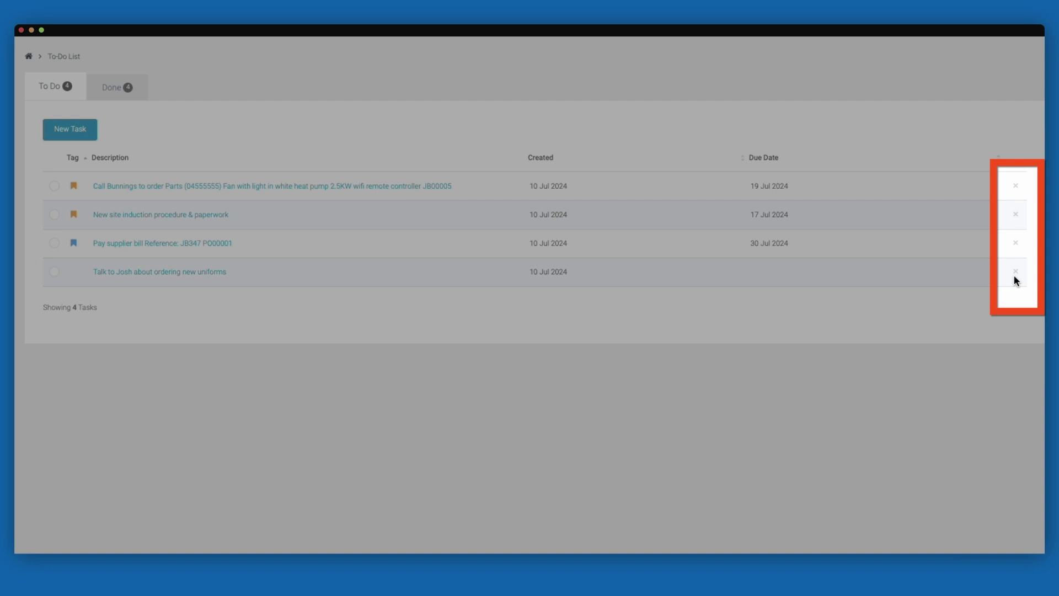
Step: Delete the Josh uniforms task, then delete the uniform-order task from its details and confirm
{"action": "left_click", "coordinate": [1015, 271]}
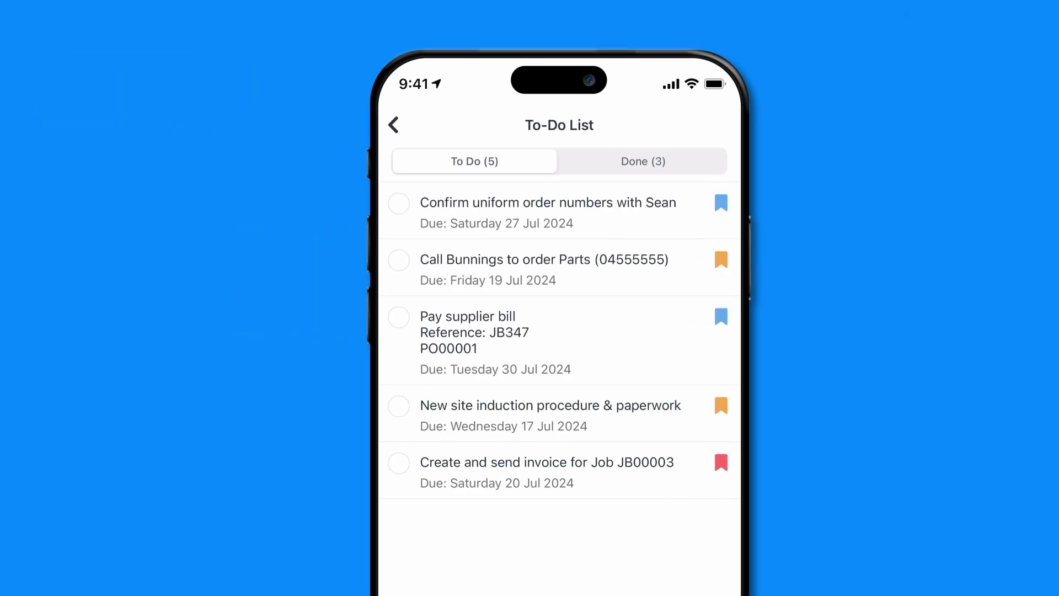
{"action": "left_click", "coordinate": [597, 212]}
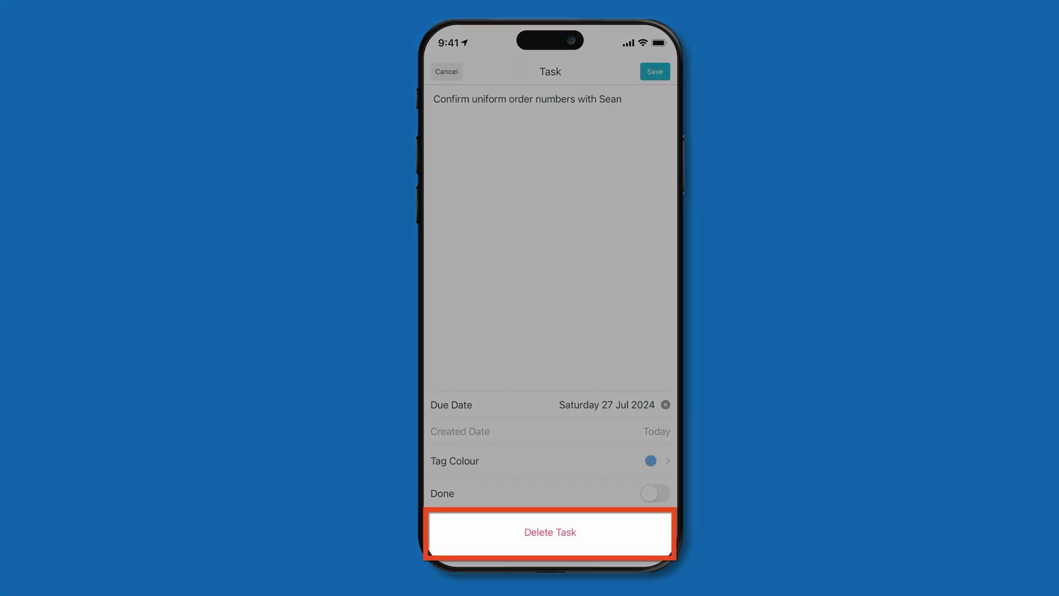
{"action": "left_click", "coordinate": [548, 532]}
{"action": "left_click", "coordinate": [579, 332]}
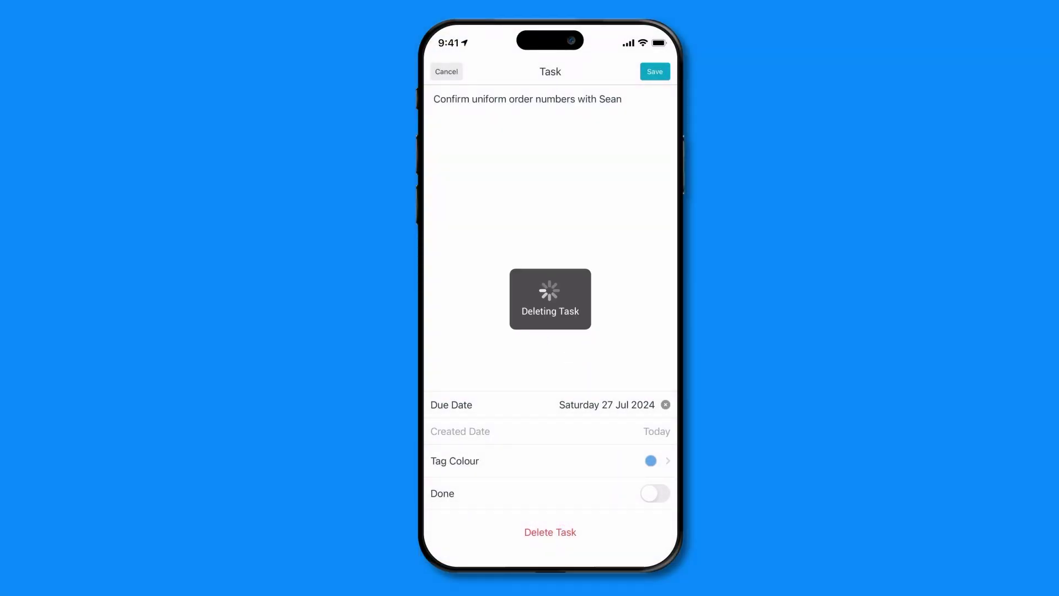